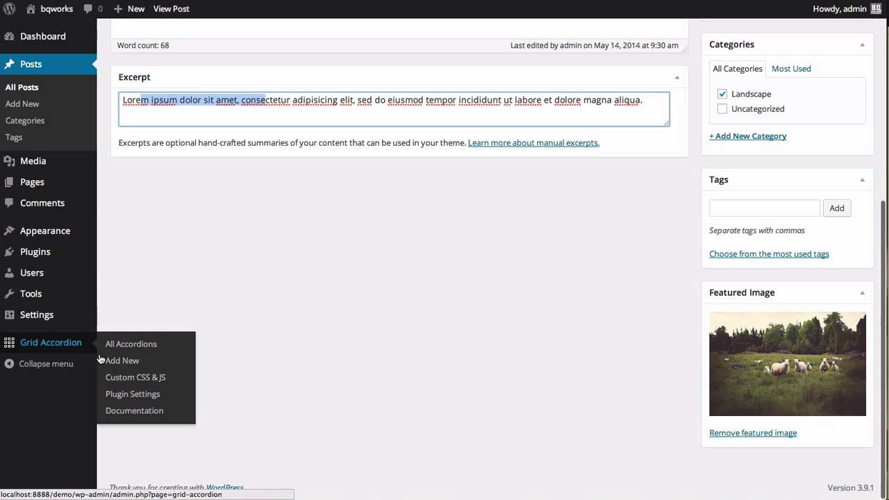
- Start a new Grid Accordion and delete its default image panel
click(131, 368)
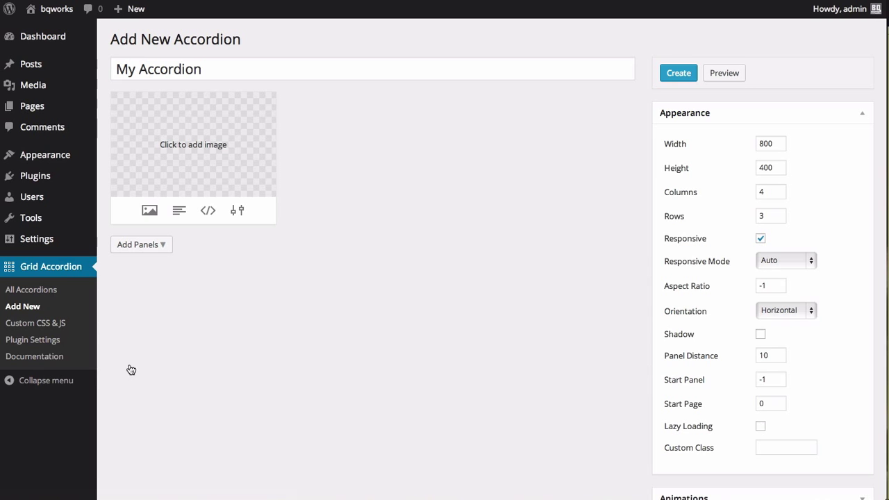
click(262, 110)
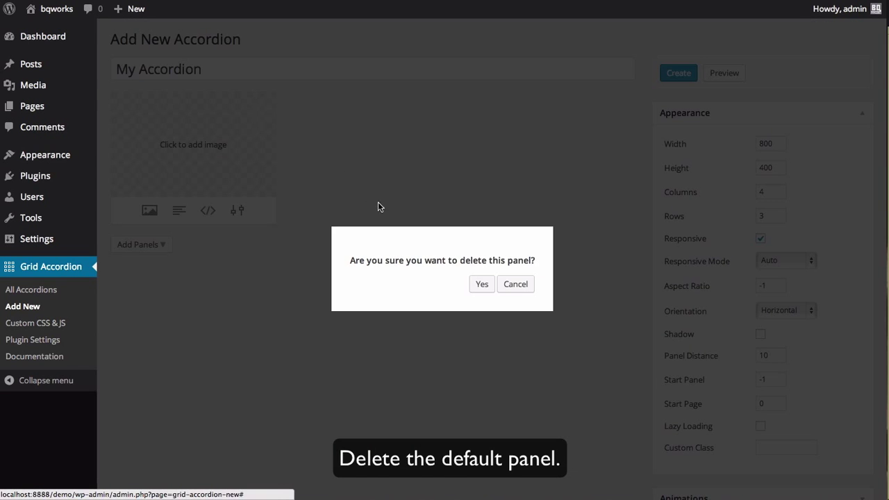
click(480, 284)
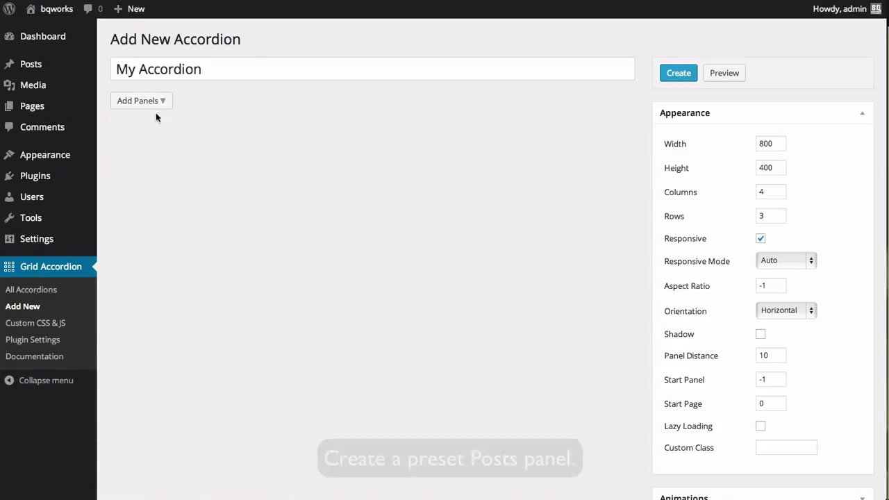
- Add a Posts panel that pulls its content from the Posts type in the Landscape category
click(139, 101)
click(146, 143)
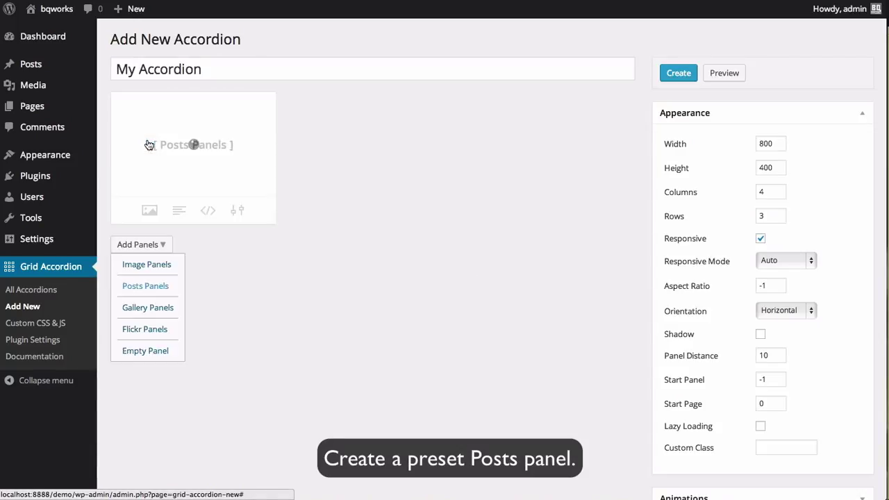
click(482, 191)
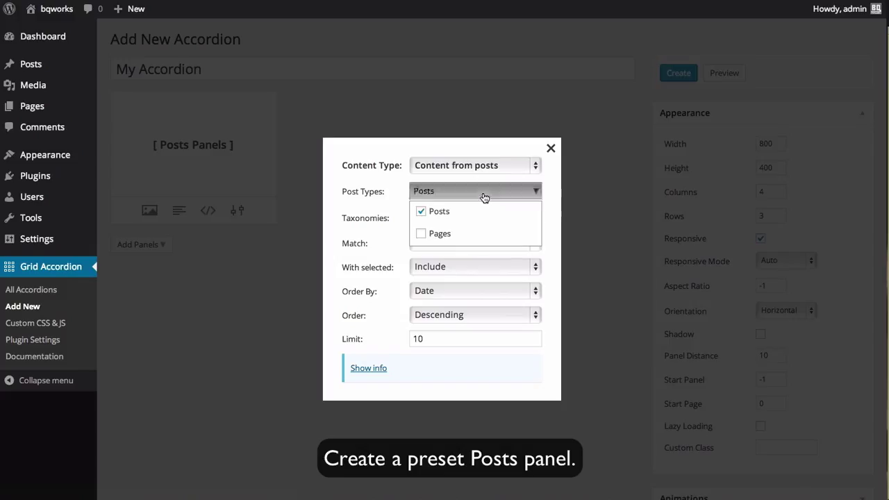
click(482, 195)
click(476, 218)
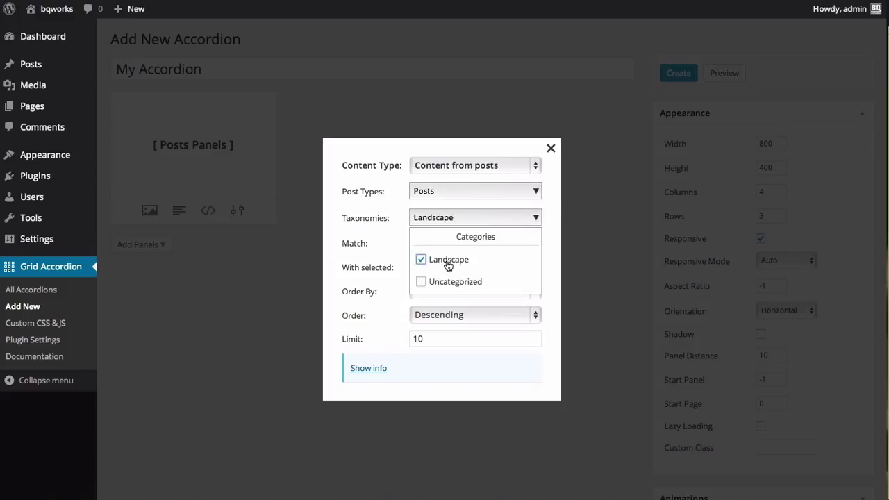
- Change the limit of the posts panel's content query and preview the accordion
click(397, 338)
double_click(400, 338)
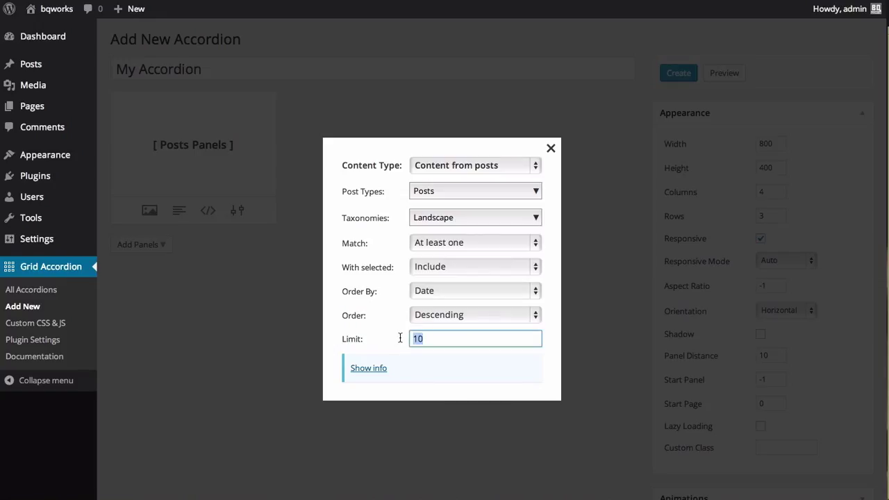
click(551, 150)
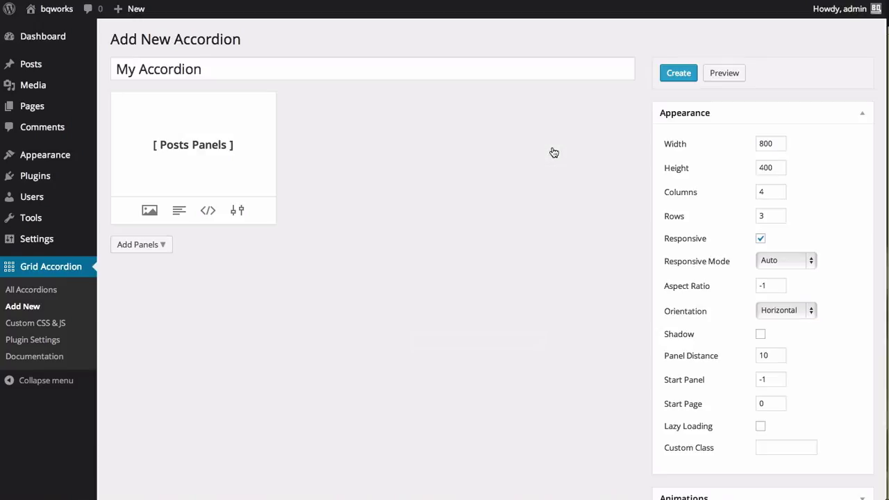
click(707, 60)
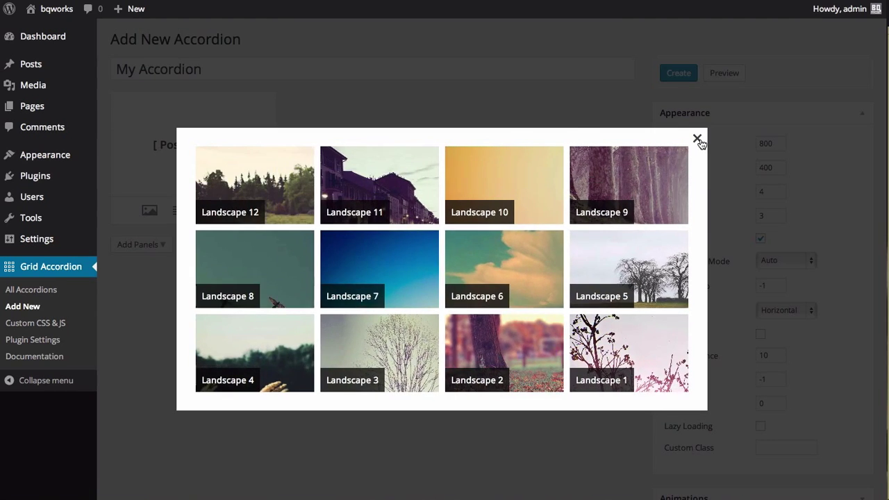
click(697, 138)
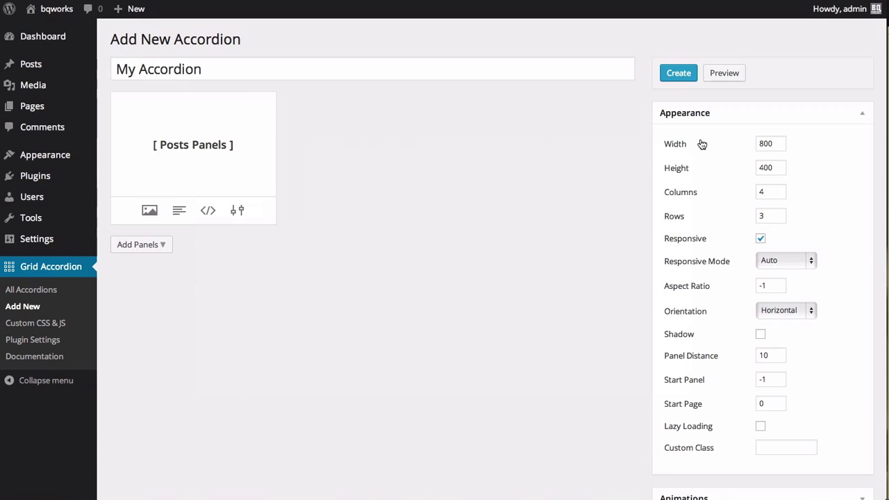
- Examine the pre-set source, alt and link fields in the panel's background image settings and the explanations of the available dynamic tags
click(147, 211)
click(365, 130)
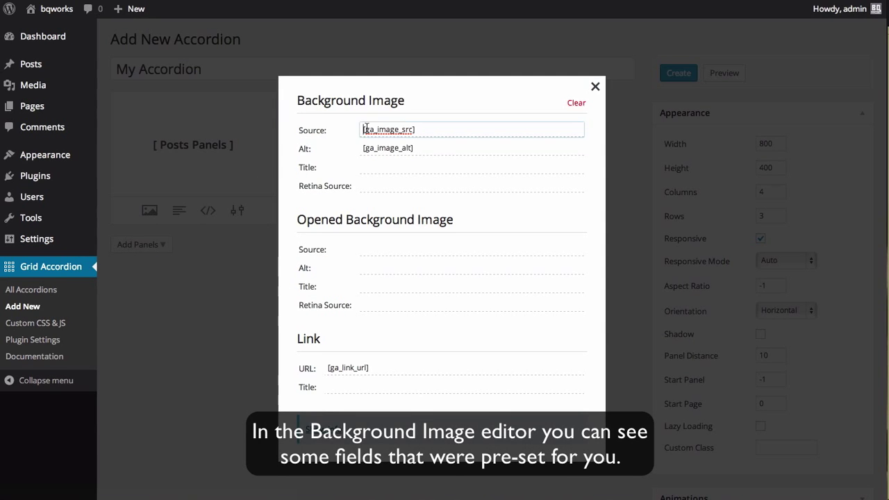
drag(369, 147, 398, 143)
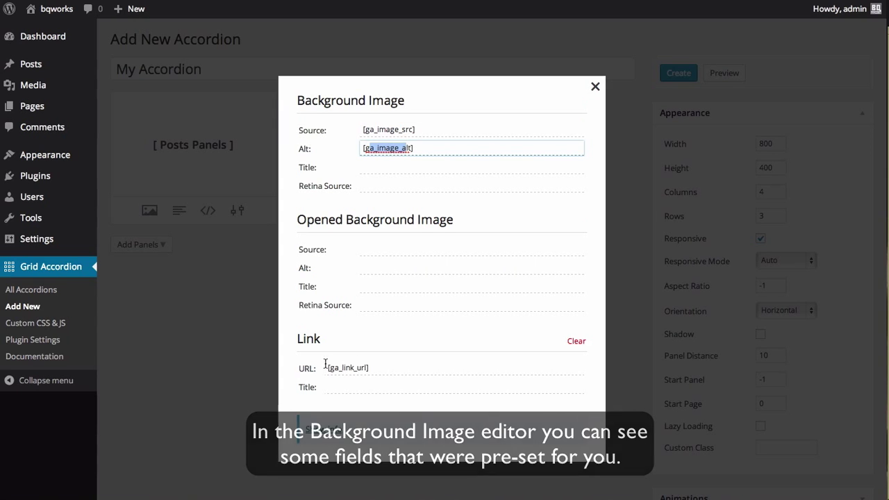
drag(327, 368, 359, 368)
click(331, 429)
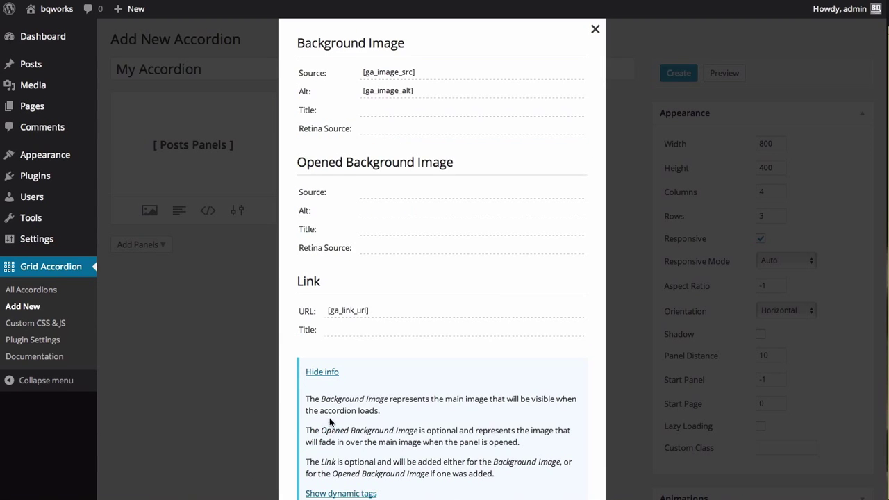
scroll(358, 410, down, 3)
click(353, 377)
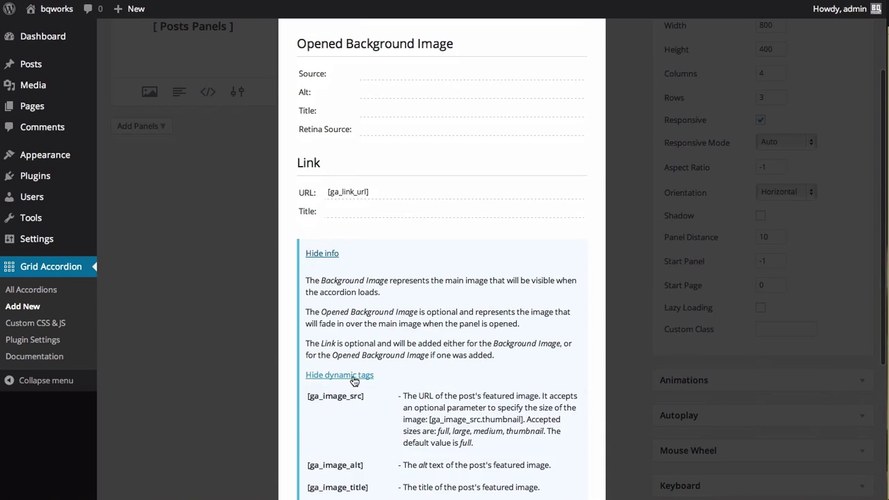
scroll(378, 385, down, 3)
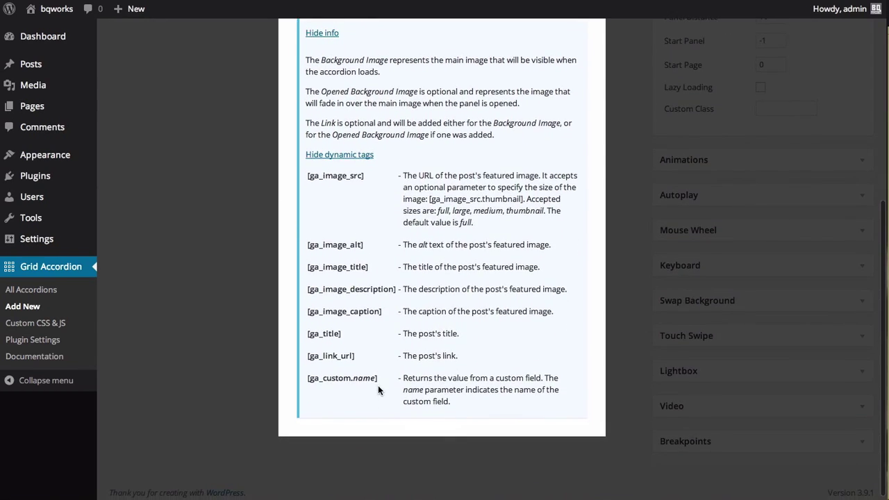
scroll(377, 387, up, 4)
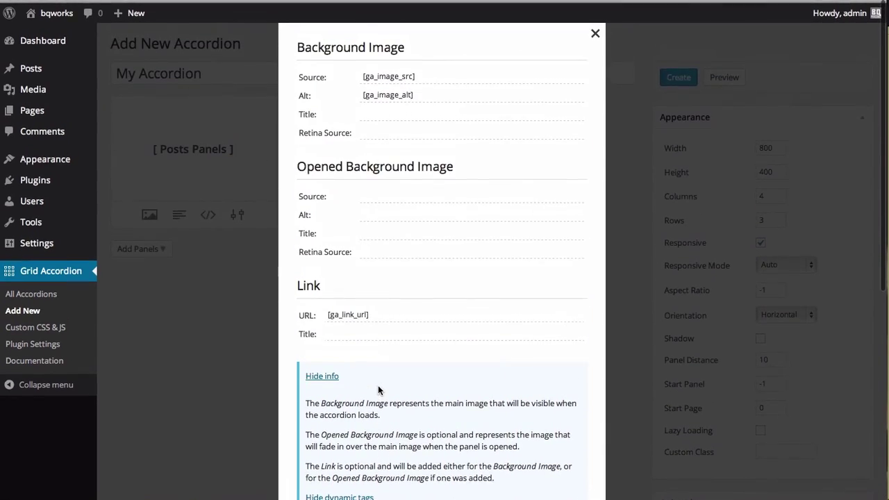
click(321, 316)
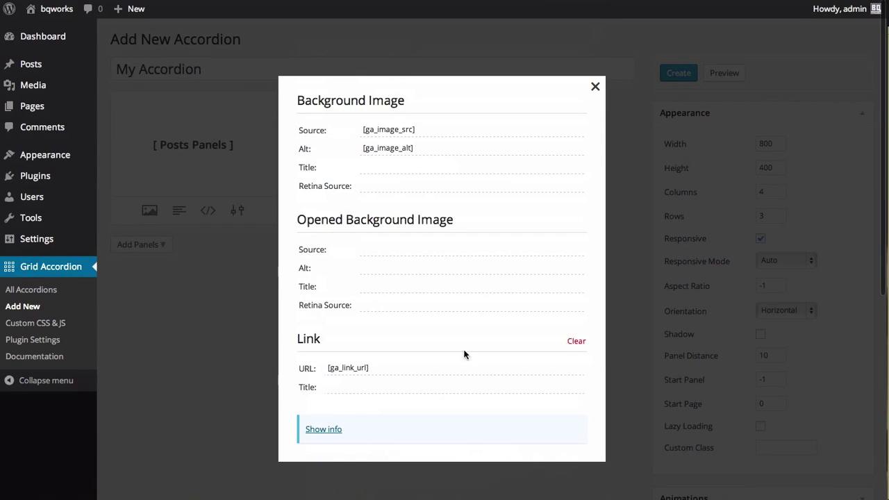
click(593, 91)
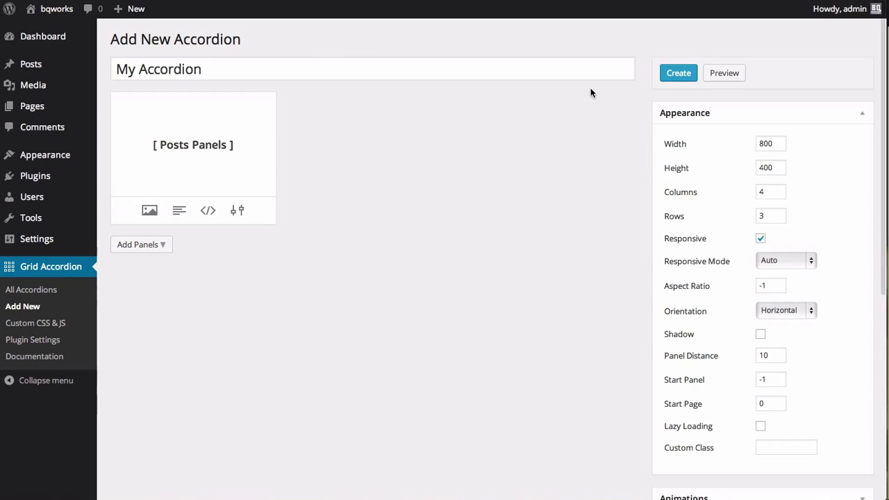
- Move the [ga_title] layer to the upper-left corner of the panel canvas and set its display to When opened
click(179, 211)
drag(268, 266, 271, 119)
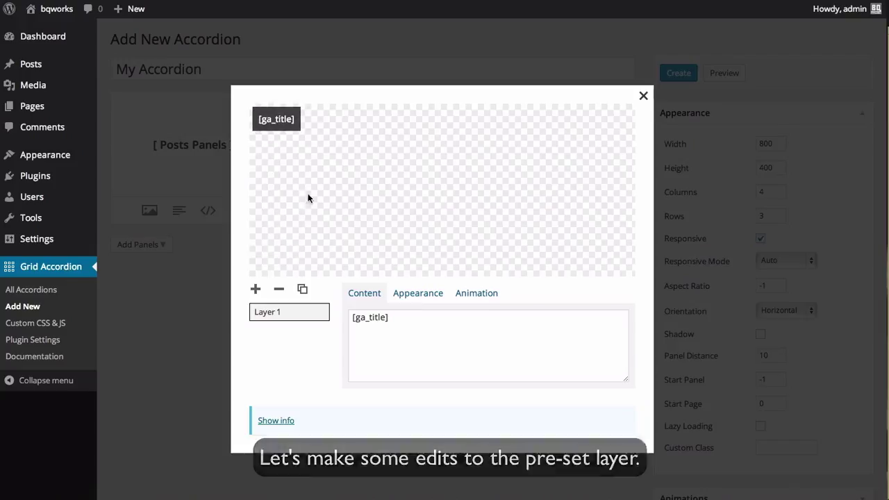
click(407, 293)
click(398, 334)
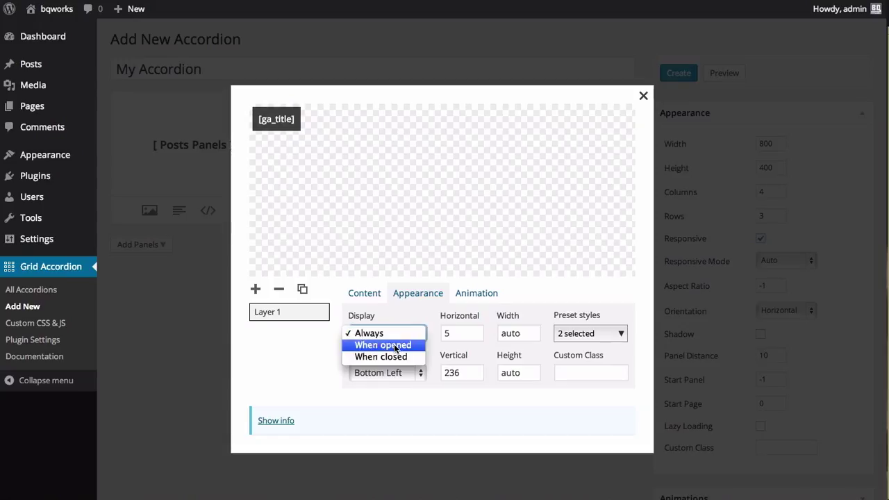
click(395, 346)
- Adjust the show and hide transitions of the [ga_title] layer and close the layer editor
click(475, 294)
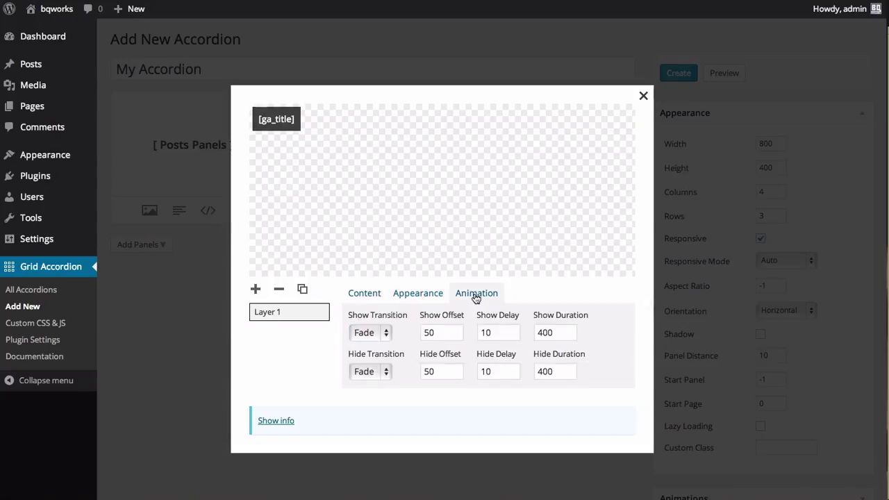
click(391, 334)
click(372, 380)
click(642, 97)
- Preview the accordion and check how the title layer behaves when different panels open
click(709, 73)
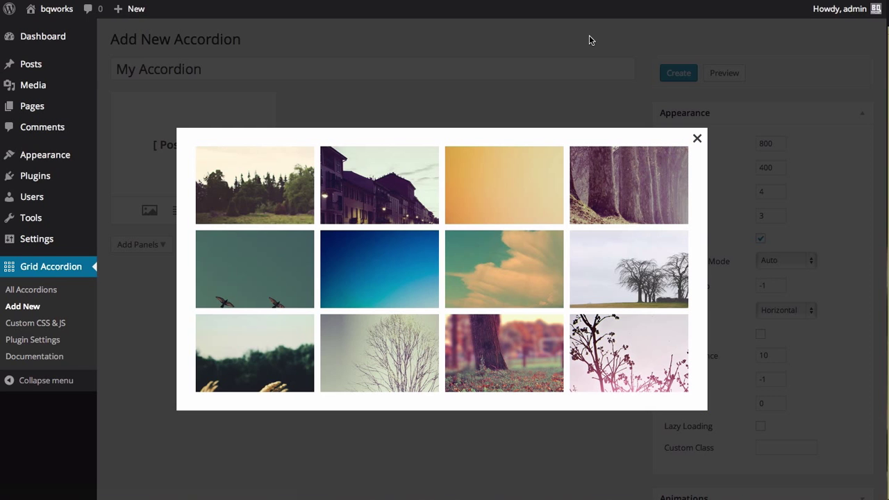
mouse_move(646, 166)
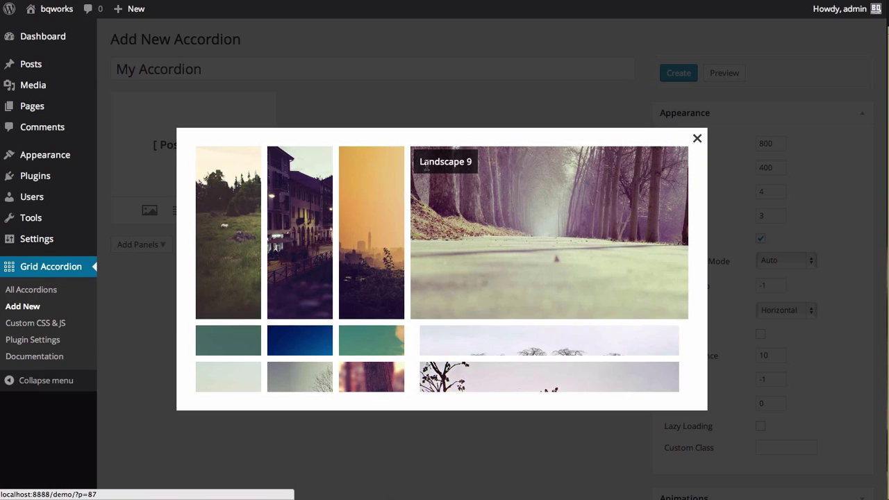
mouse_move(384, 168)
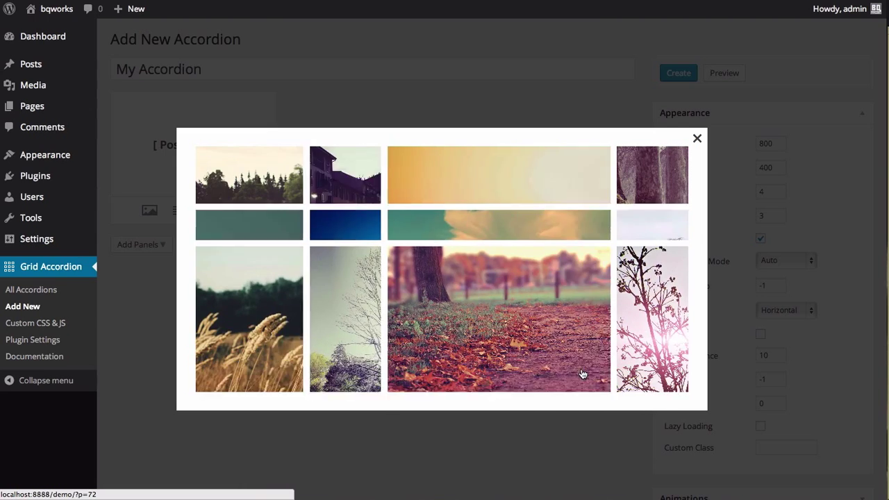
mouse_move(653, 328)
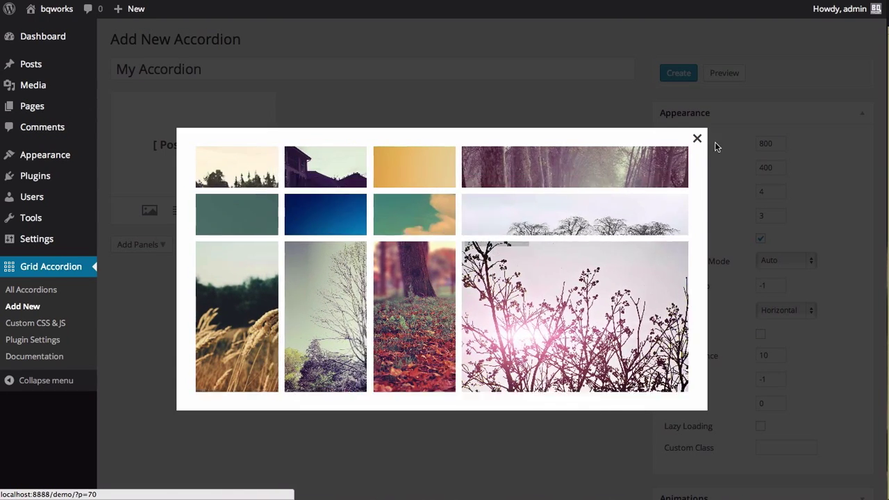
click(696, 138)
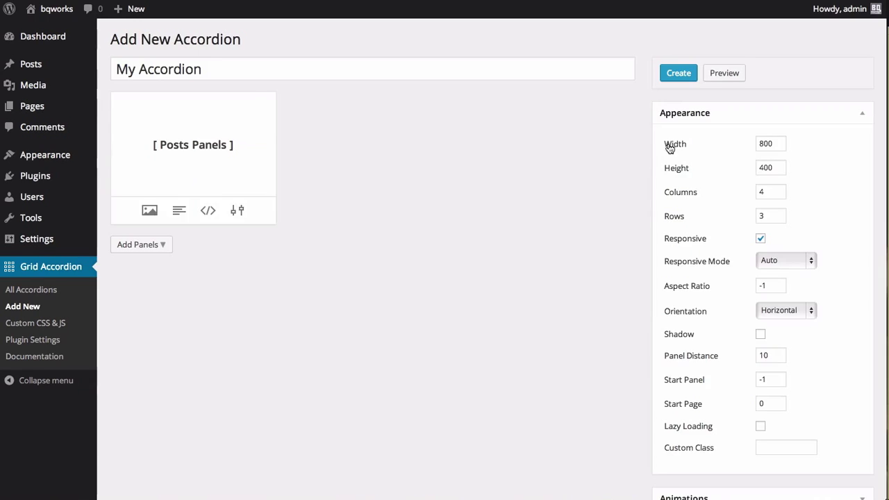
- Set the [ga_title] layer to display When closed, with its horizontal and vertical positions both at 0
click(178, 210)
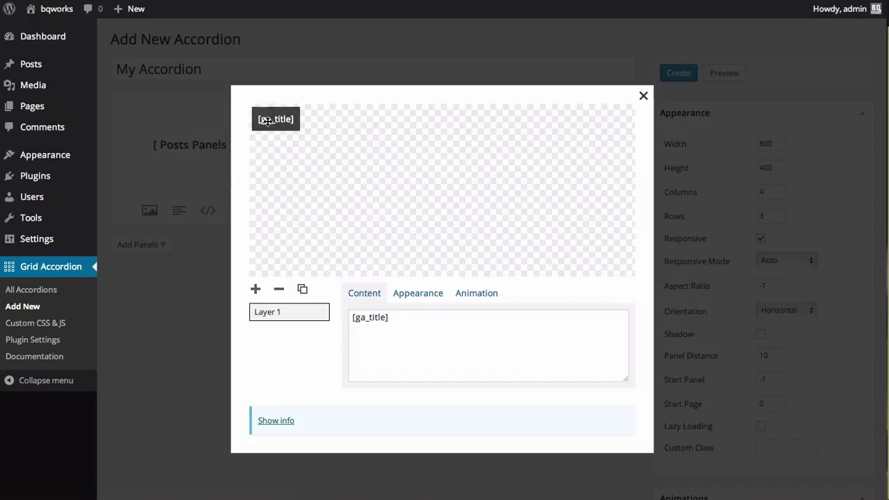
click(418, 293)
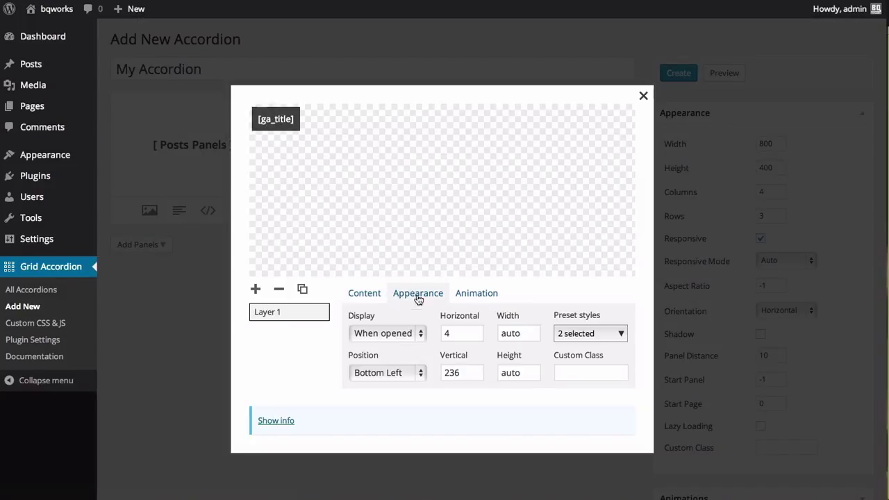
click(414, 334)
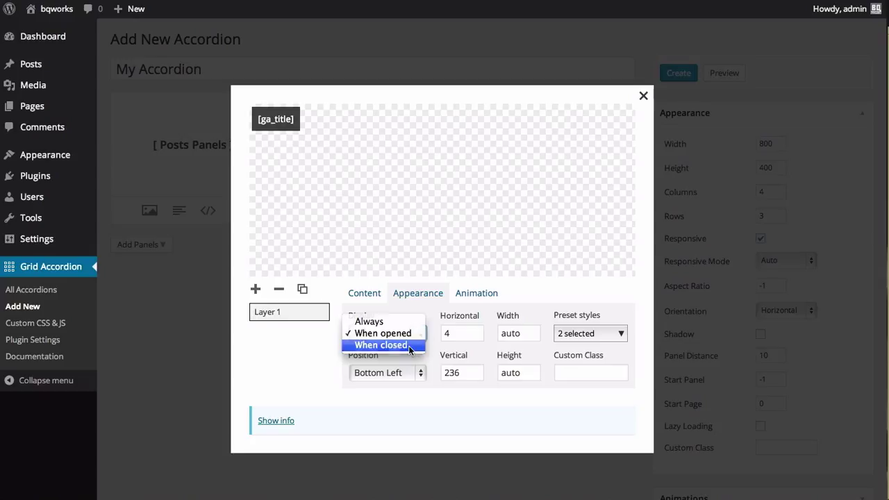
click(409, 345)
drag(458, 336, 429, 336)
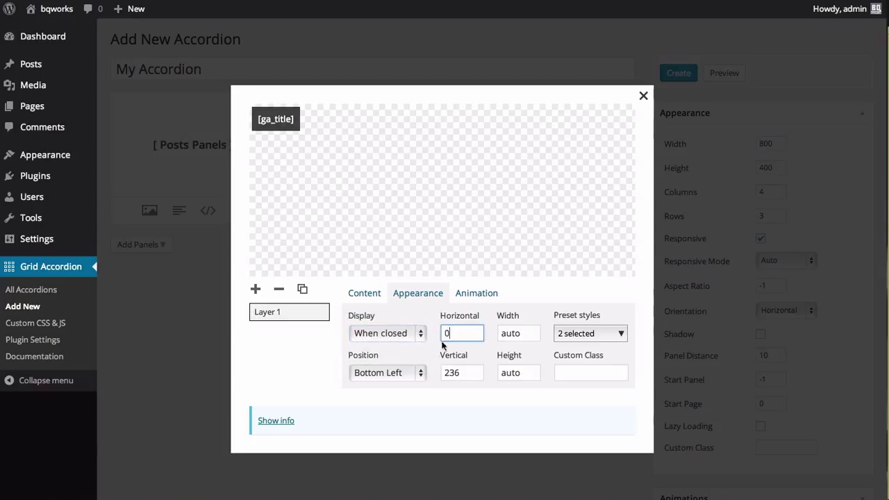
drag(467, 372, 425, 374)
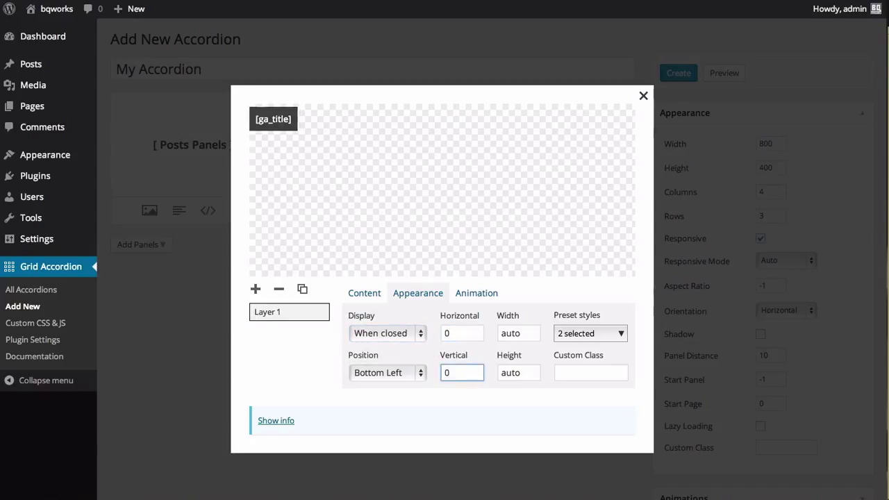
text(0)
- Add a paragraph layer for the post's excerpt and show the editor's list of dynamic tags
mouse_move(255, 290)
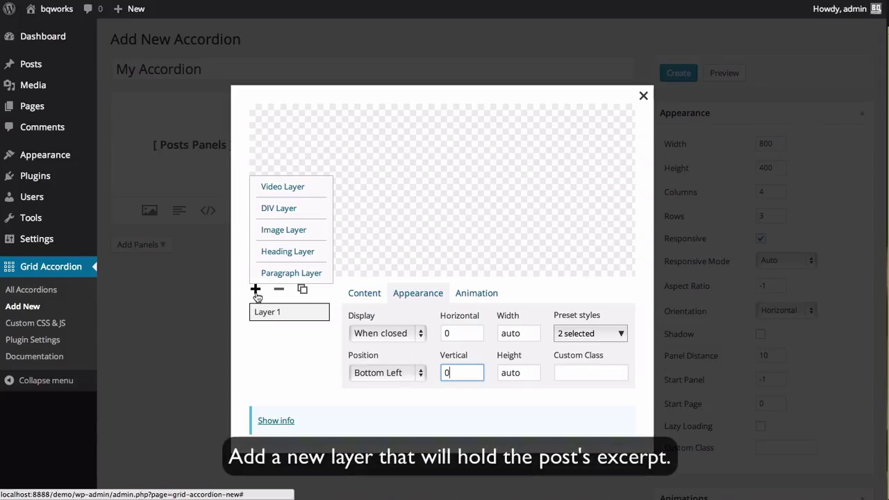
click(270, 275)
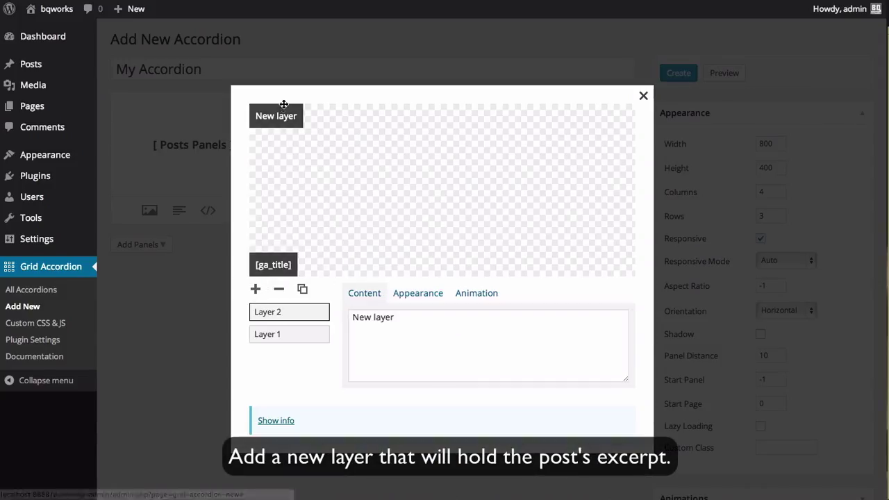
click(278, 420)
scroll(289, 410, down, 5)
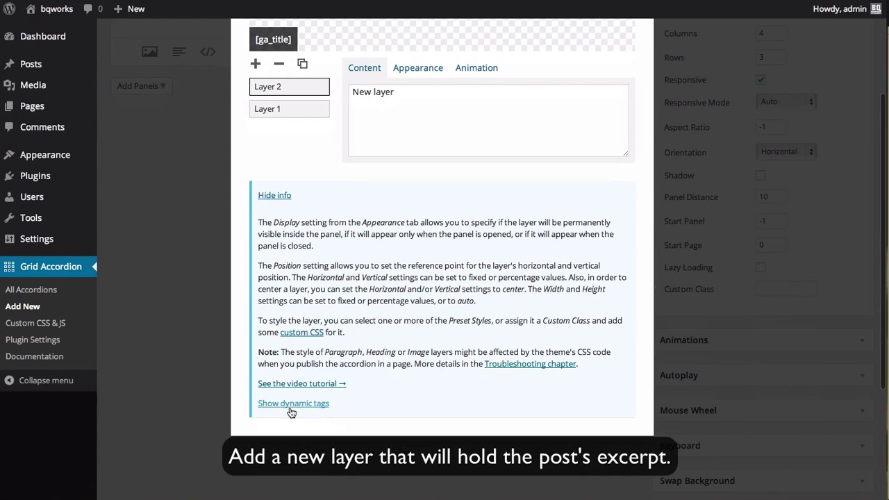
click(291, 408)
scroll(291, 407, down, 6)
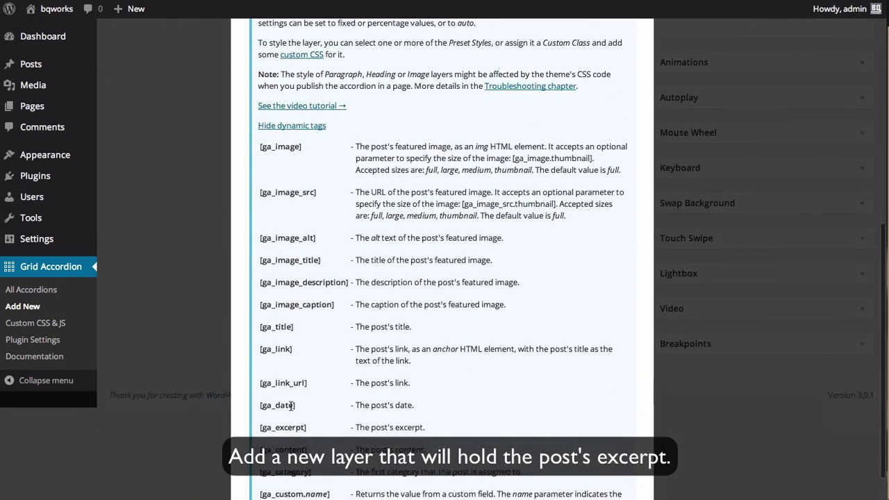
- Copy the [ga_excerpt] tag from the dynamic tags list and hide the info section
scroll(291, 407, down, 1)
drag(308, 387, 269, 386)
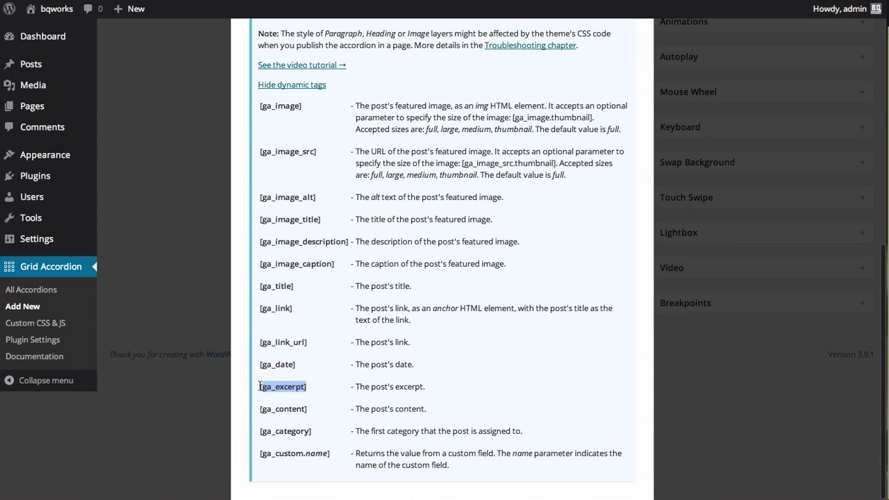
right_click(270, 386)
click(295, 391)
scroll(309, 371, up, 12)
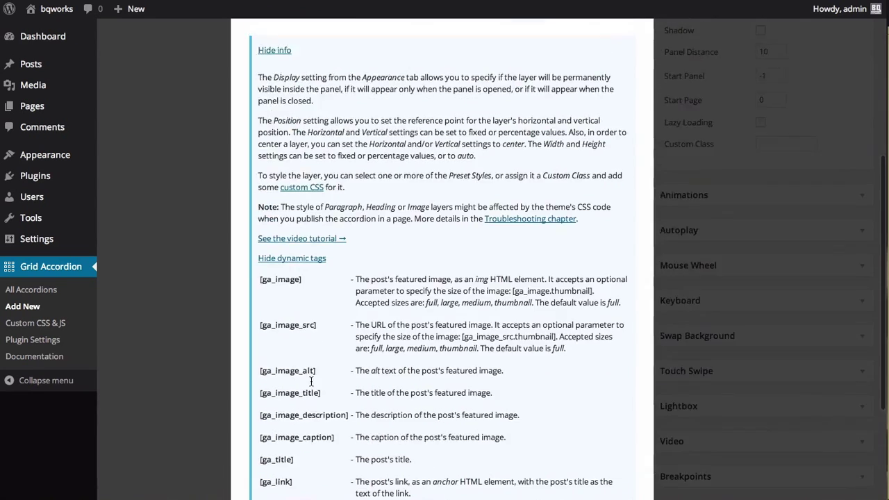
click(276, 355)
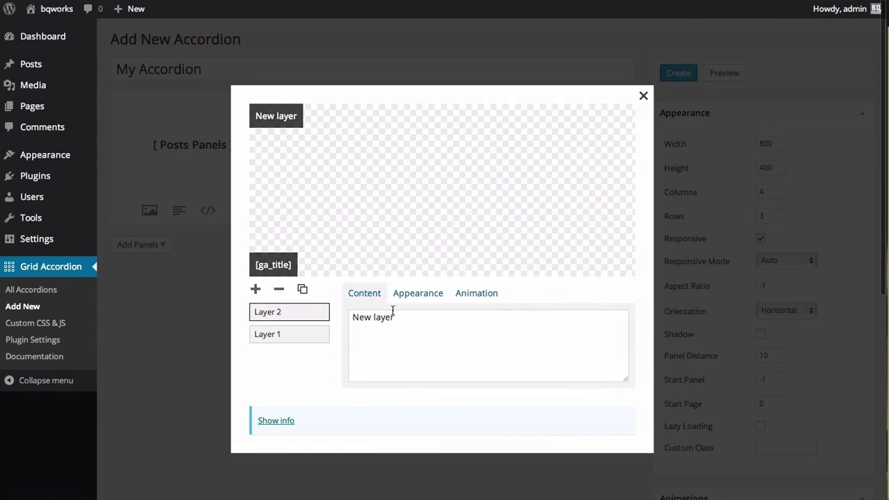
- Replace the default text of the new layer with the copied [ga_excerpt] tag
double_click(385, 318)
key(BackSpace)
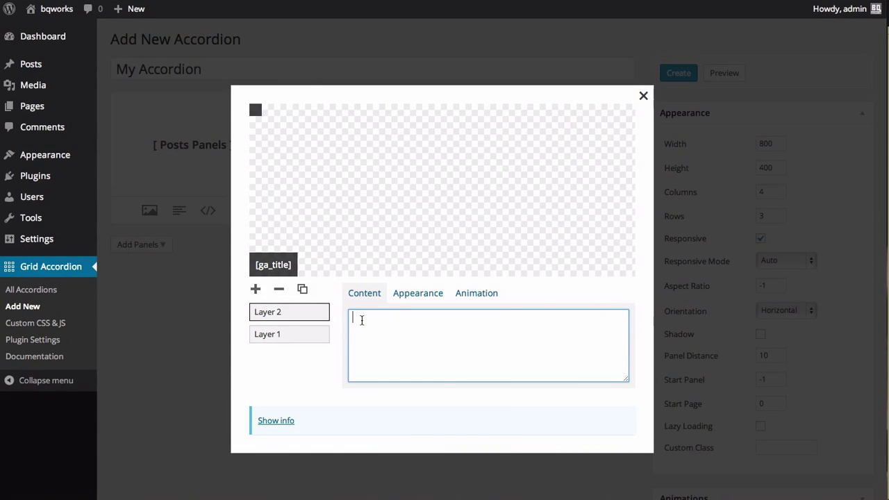
right_click(359, 318)
click(385, 382)
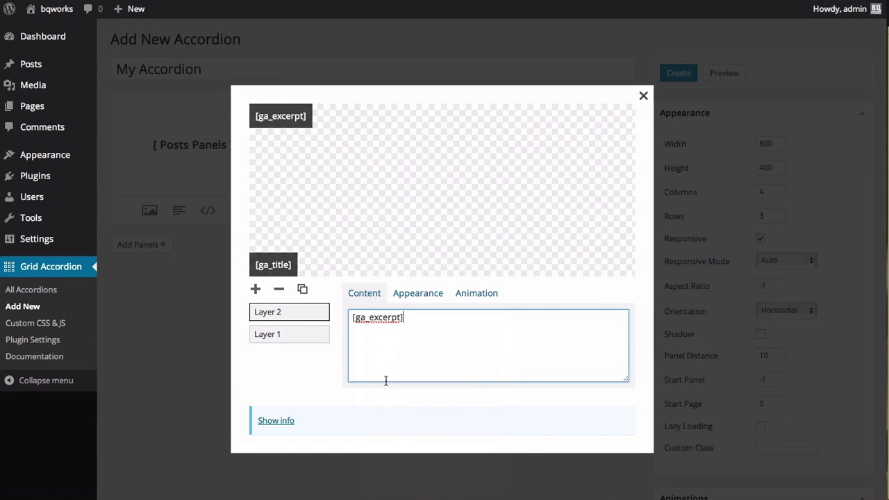
- Set the [ga_excerpt] layer to display When opened and its width to 300
click(411, 297)
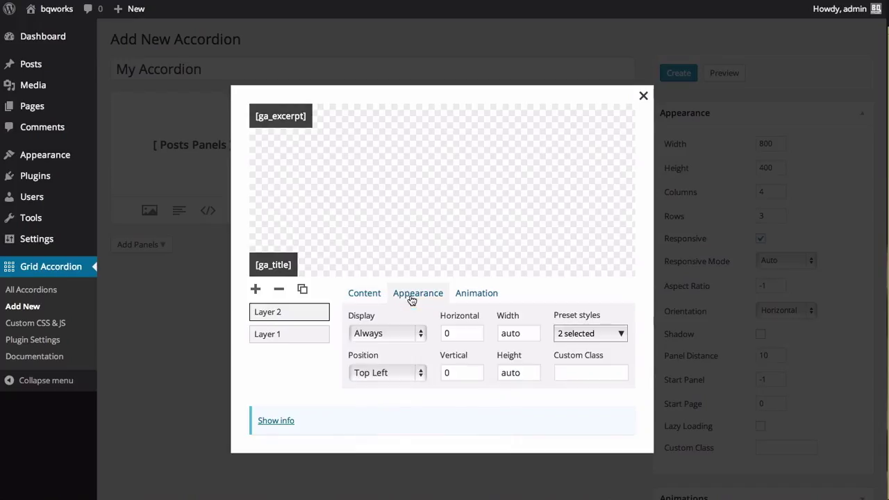
click(401, 336)
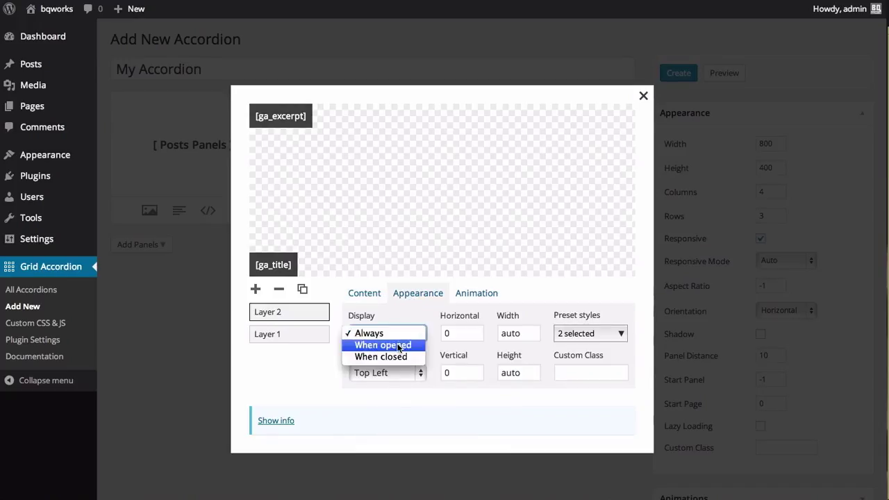
click(398, 345)
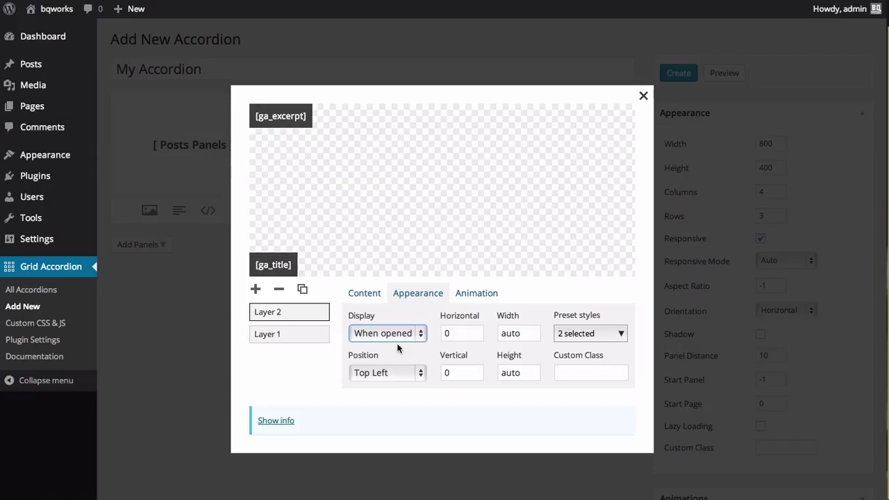
double_click(528, 334)
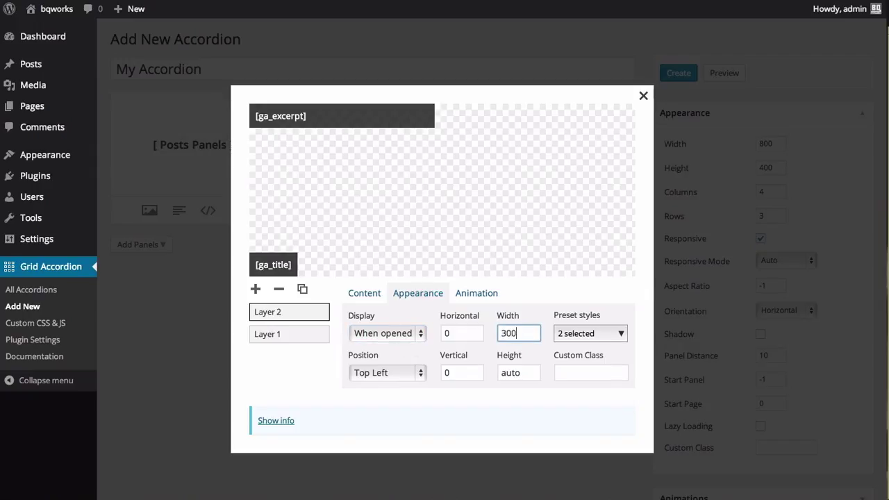
- Switch the [ga_excerpt] layer's preset style from Black to White, keeping Padding selected
click(575, 338)
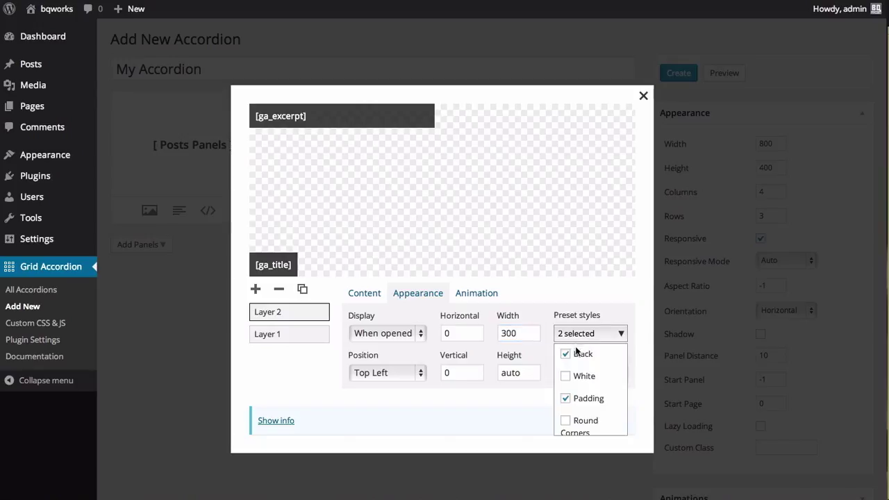
click(576, 354)
click(567, 377)
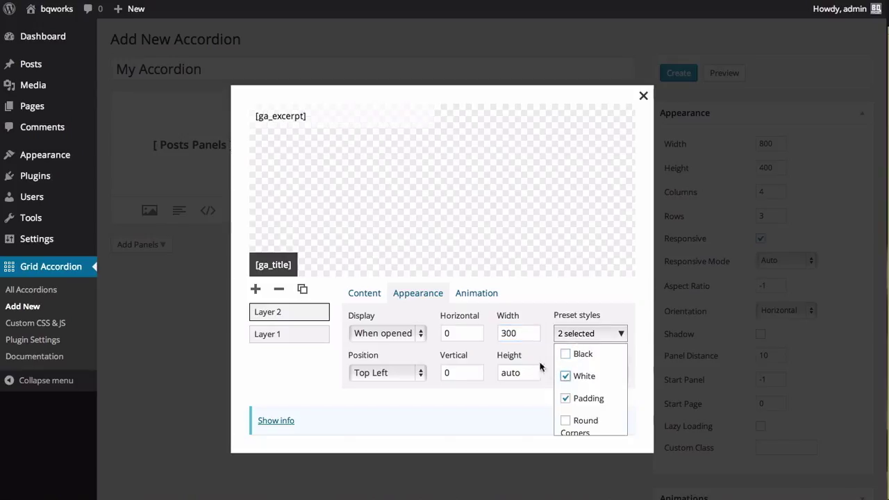
- Set the [ga_excerpt] layer's show transition to Left and close the layer editor
click(479, 296)
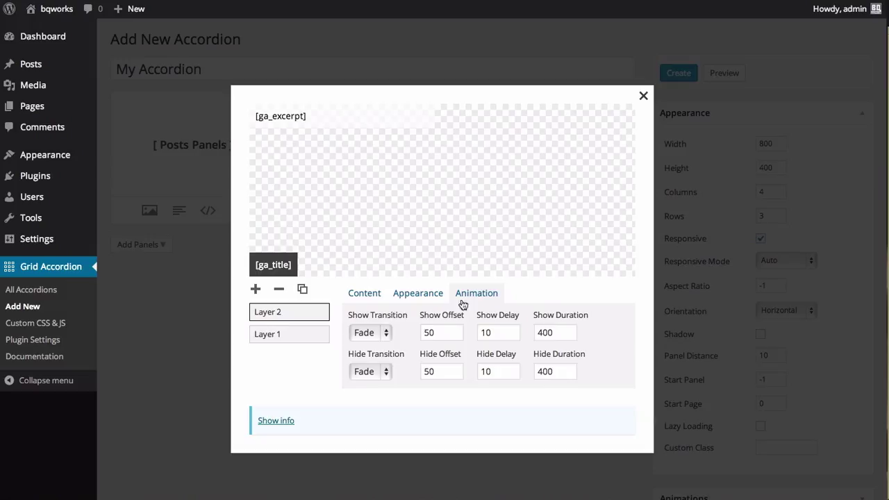
click(389, 333)
click(368, 345)
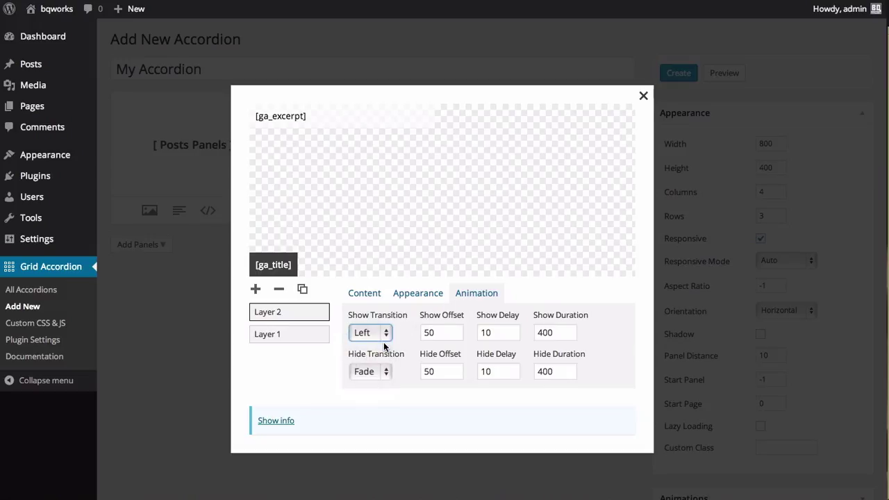
click(643, 97)
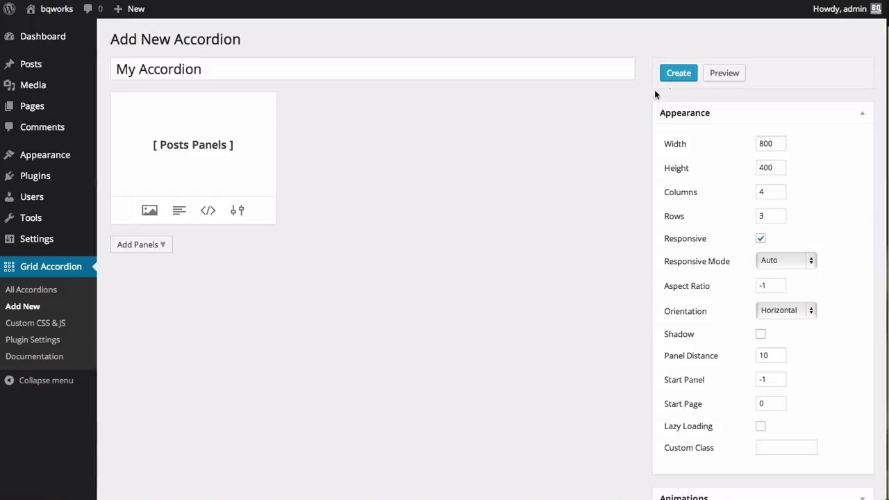
- Preview the accordion, open several panels to check the title and excerpt layers, and close the preview
click(724, 73)
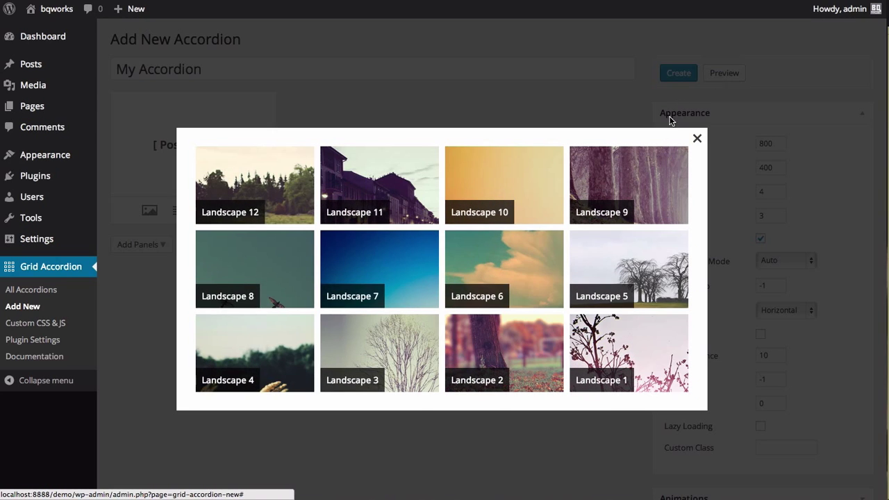
mouse_move(641, 181)
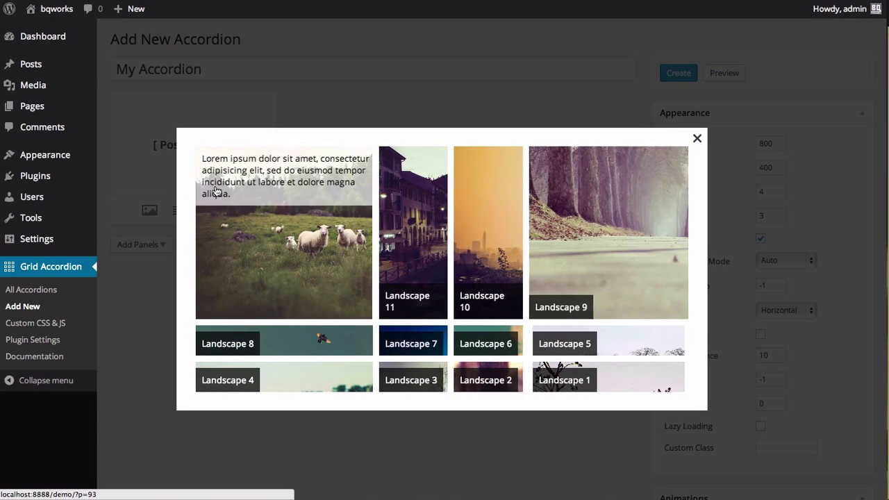
mouse_move(281, 337)
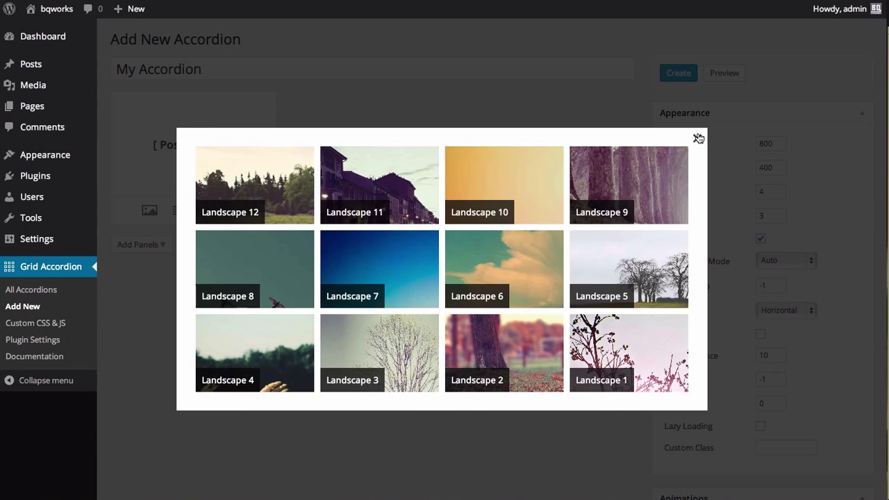
click(698, 137)
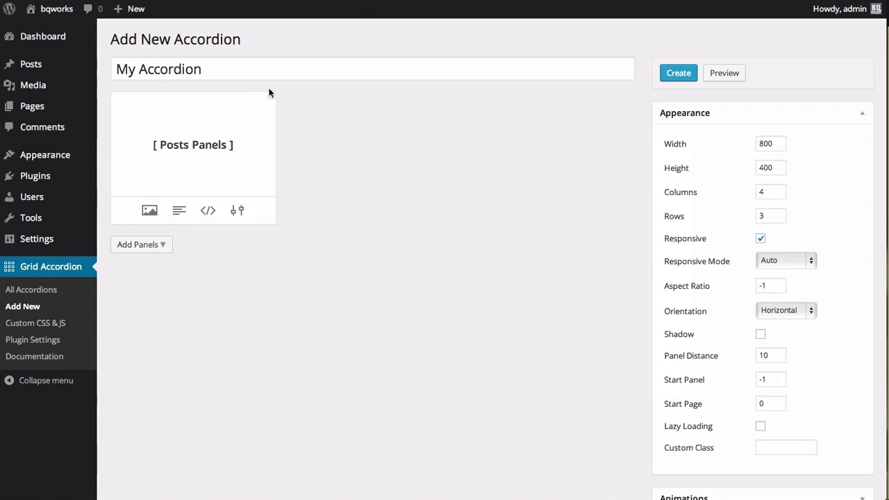
- Rename the accordion to Posts Accordion and create it
drag(134, 69, 101, 67)
text(Posts)
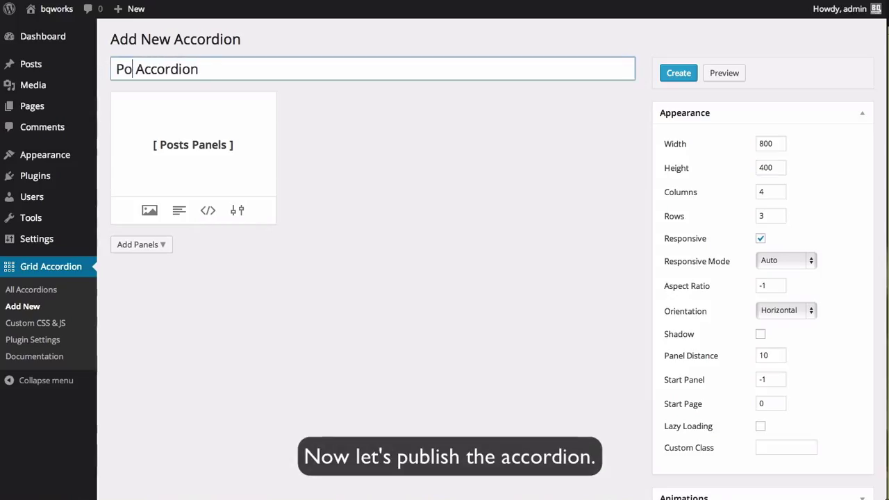
click(663, 78)
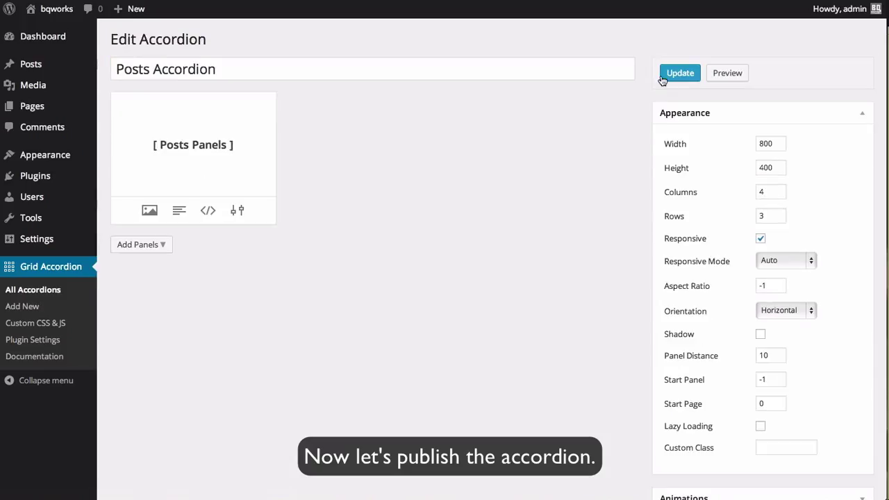
- Copy the Posts Accordion shortcode [grid_accordion id="2"] from the list of all accordions
click(52, 288)
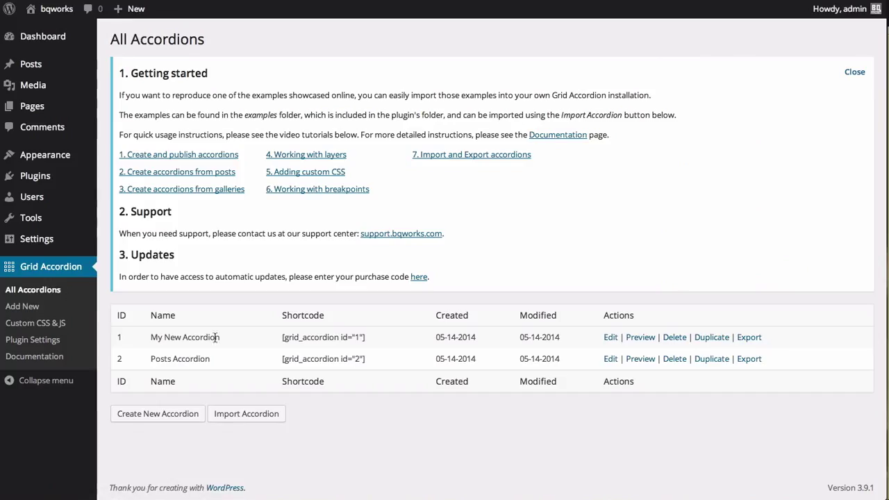
drag(280, 359, 365, 362)
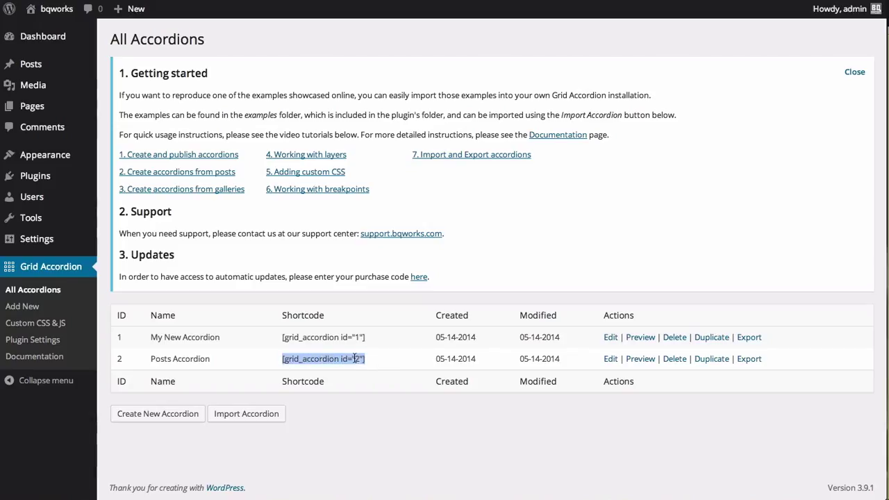
right_click(355, 359)
click(375, 364)
- Start a new post and title it "yet another post"
mouse_move(55, 64)
click(123, 83)
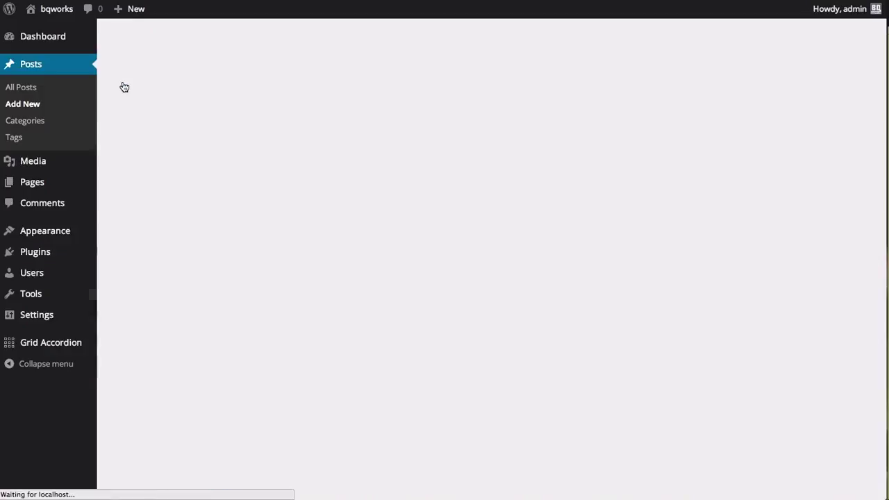
text(yet)
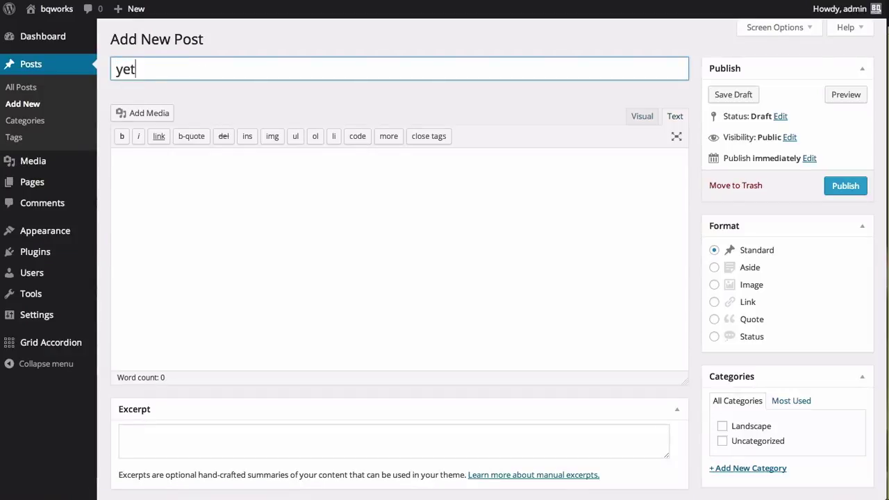
text( another post)
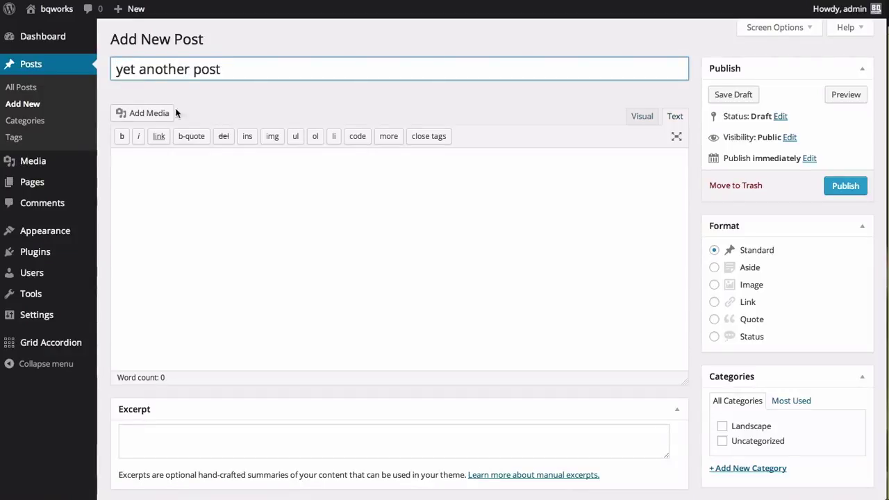
- Paste the copied accordion shortcode into the post's content and publish the post
click(213, 183)
right_click(213, 182)
click(251, 241)
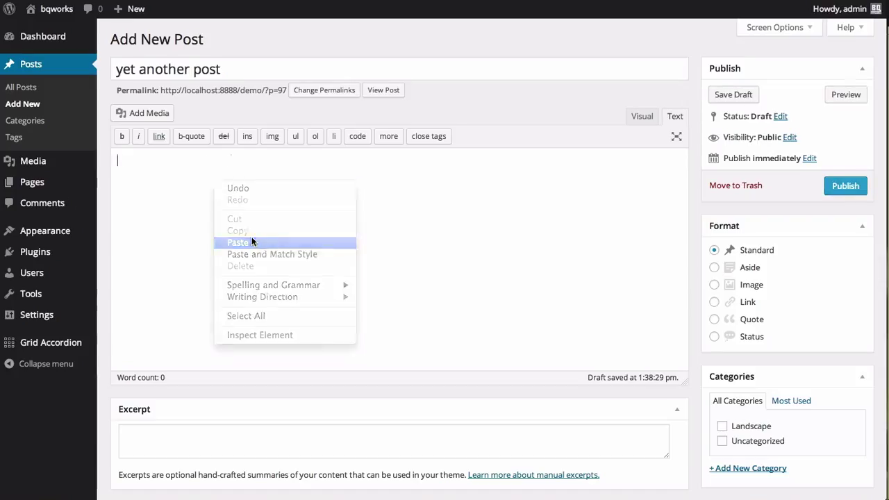
click(850, 186)
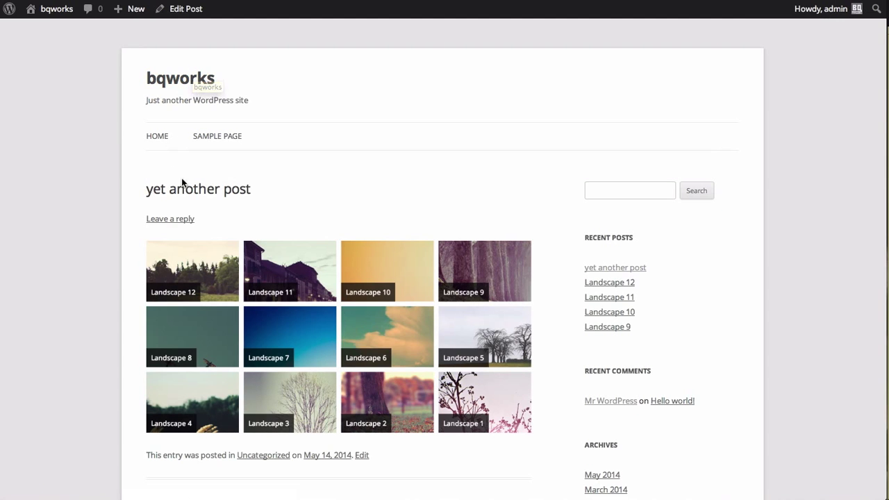
- Try the accordion's panels in the published post and narrow the browser window to check its responsive layout
click(198, 274)
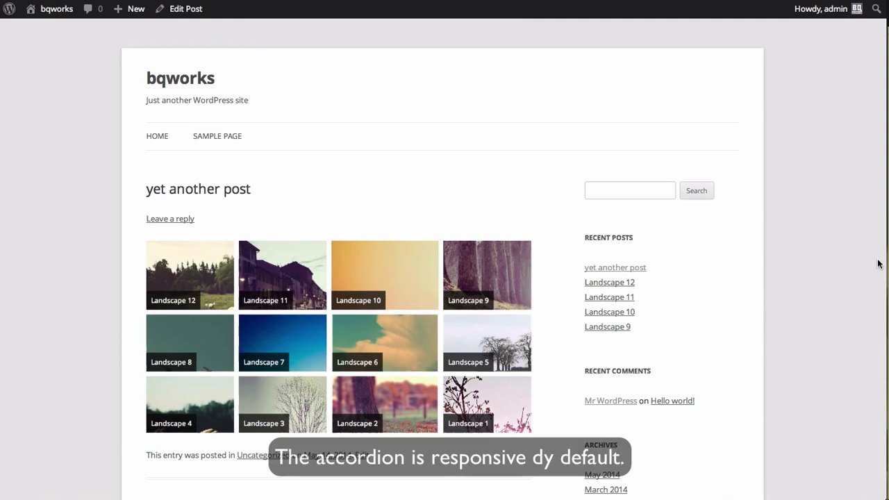
drag(879, 262, 243, 264)
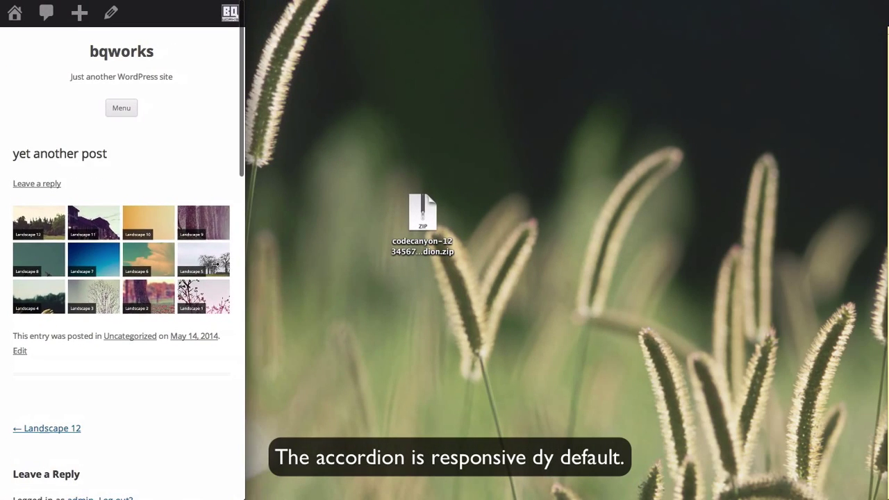